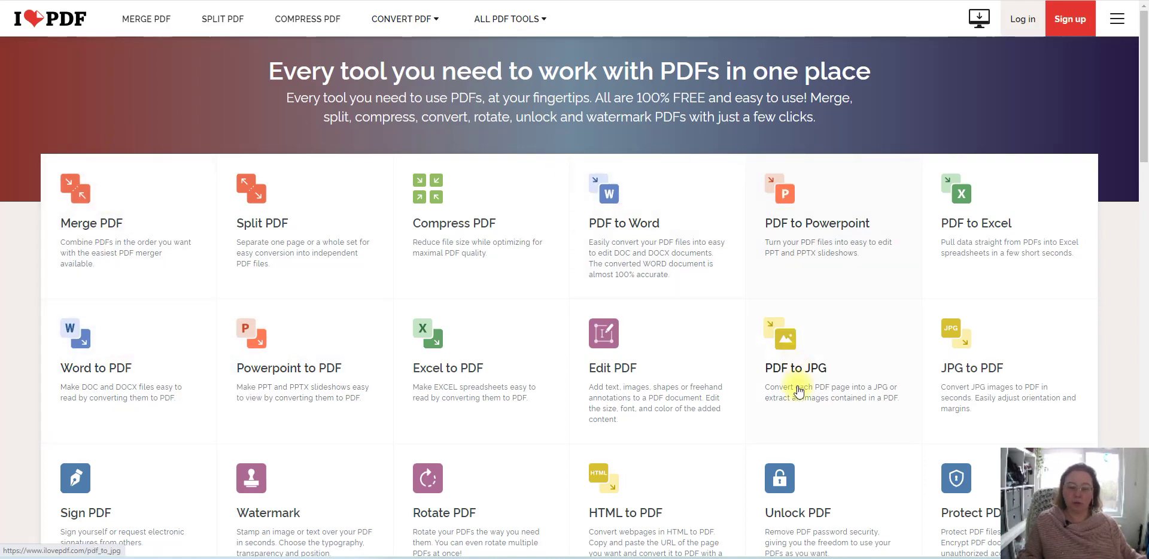
Open the Downloads folder and iLovePDF's PDF to PowerPoint converter.
{"action": "left_click", "coordinate": [604, 557]}
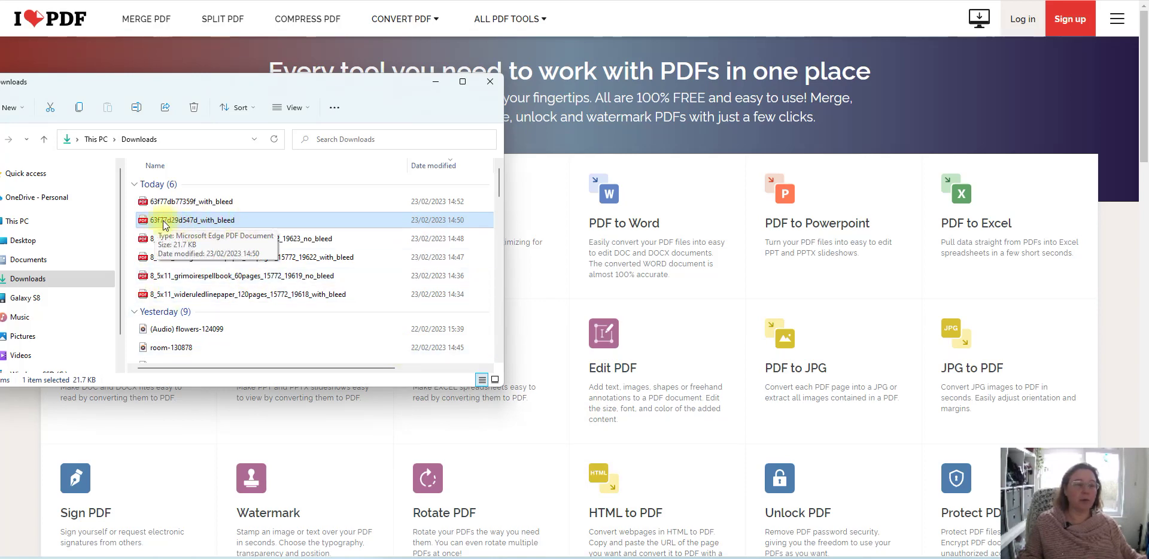
{"action": "left_click", "coordinate": [617, 12]}
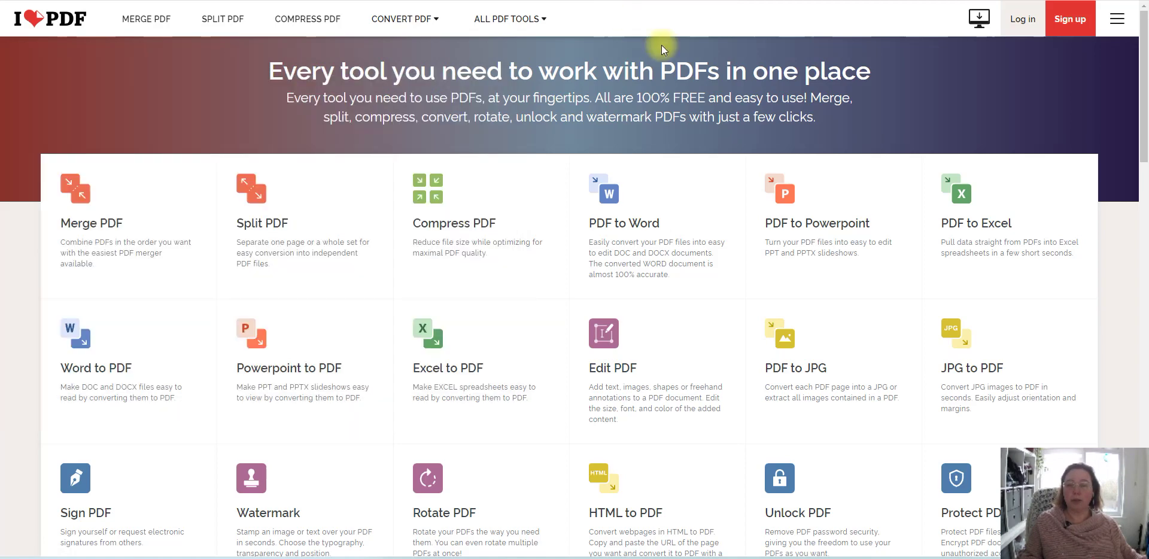
{"action": "left_click", "coordinate": [805, 227]}
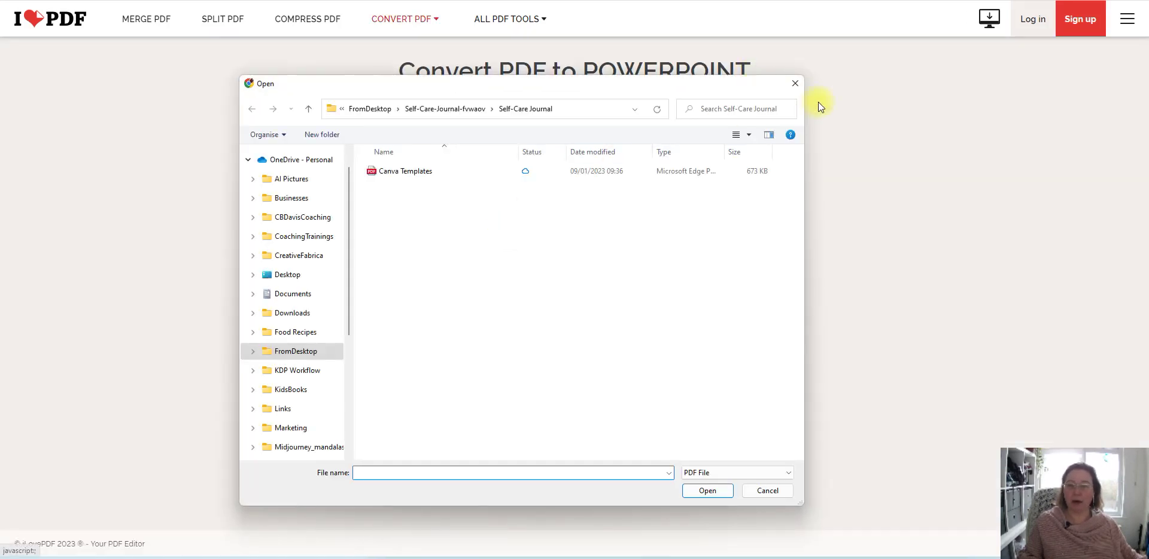
{"action": "left_click", "coordinate": [801, 89]}
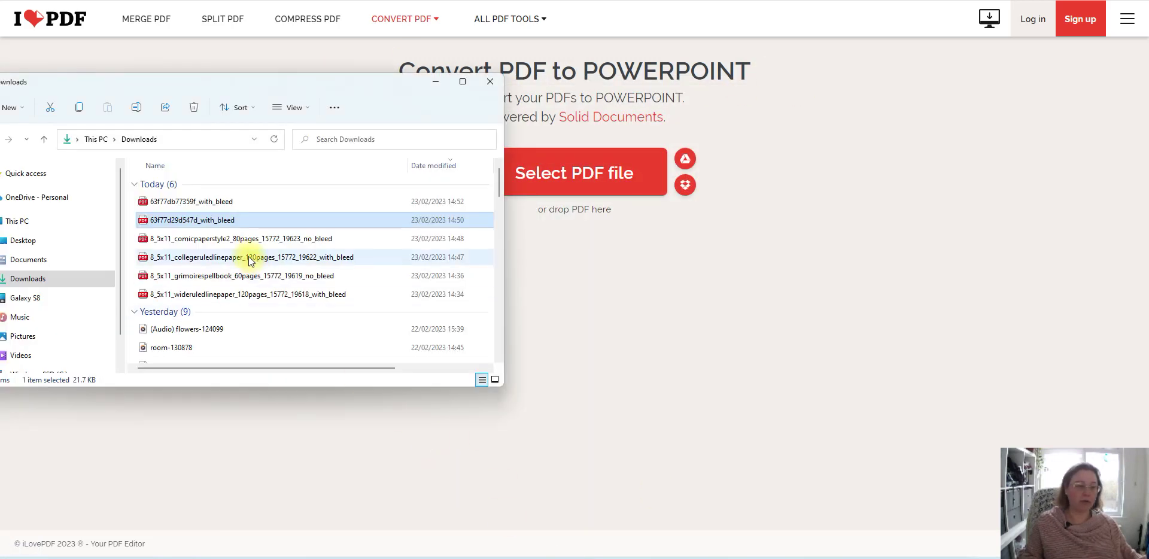
Upload the lined journal PDF, convert it to PowerPoint and download the result.
{"action": "left_click", "coordinate": [174, 221]}
{"action": "left_click_drag", "start_coordinate": [173, 220], "coordinate": [576, 179]}
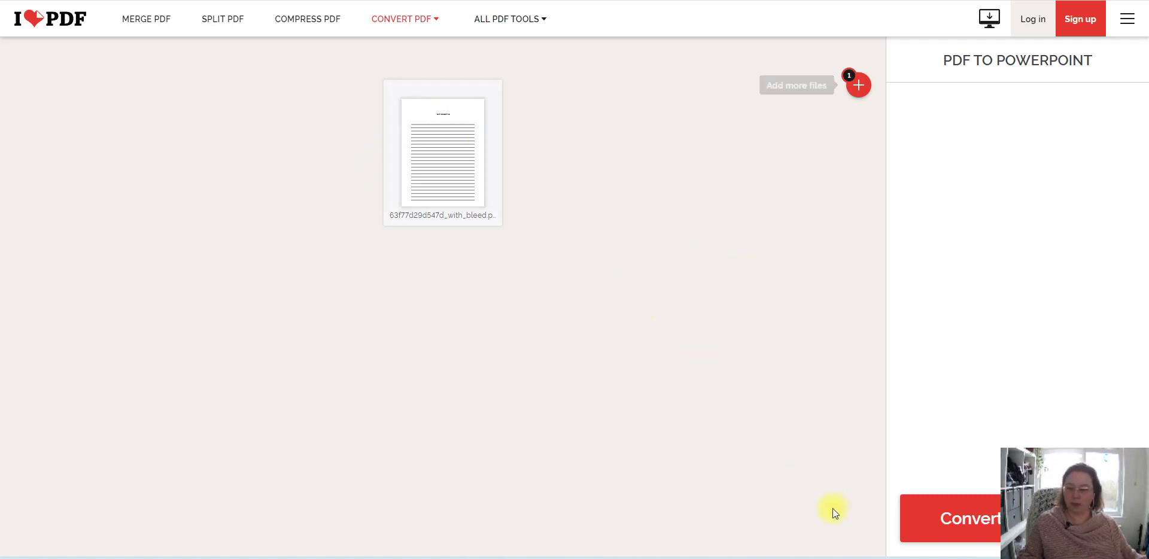
{"action": "left_click", "coordinate": [916, 516]}
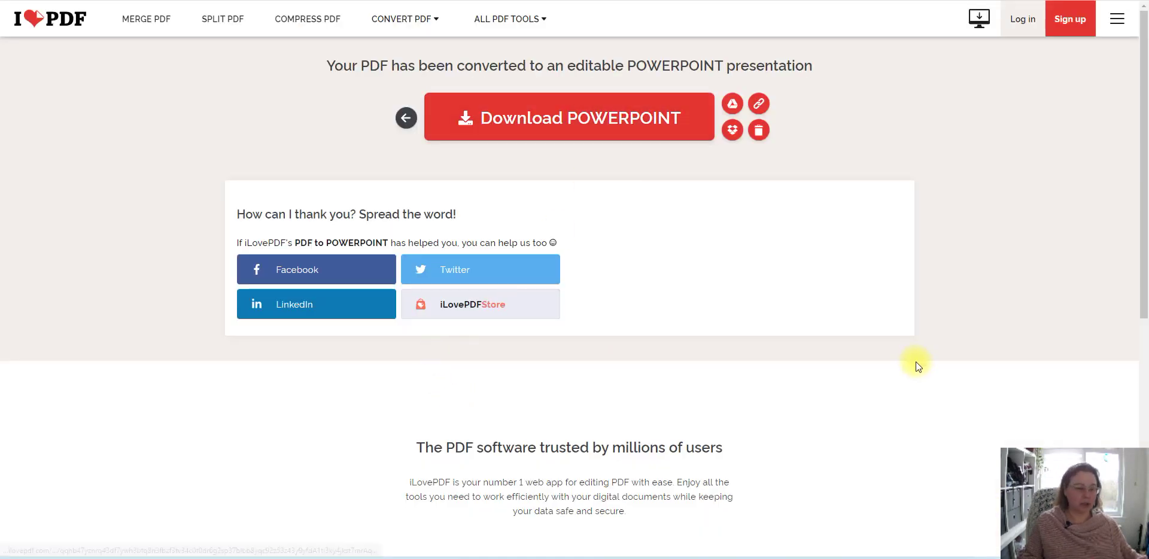
{"action": "left_click", "coordinate": [465, 120]}
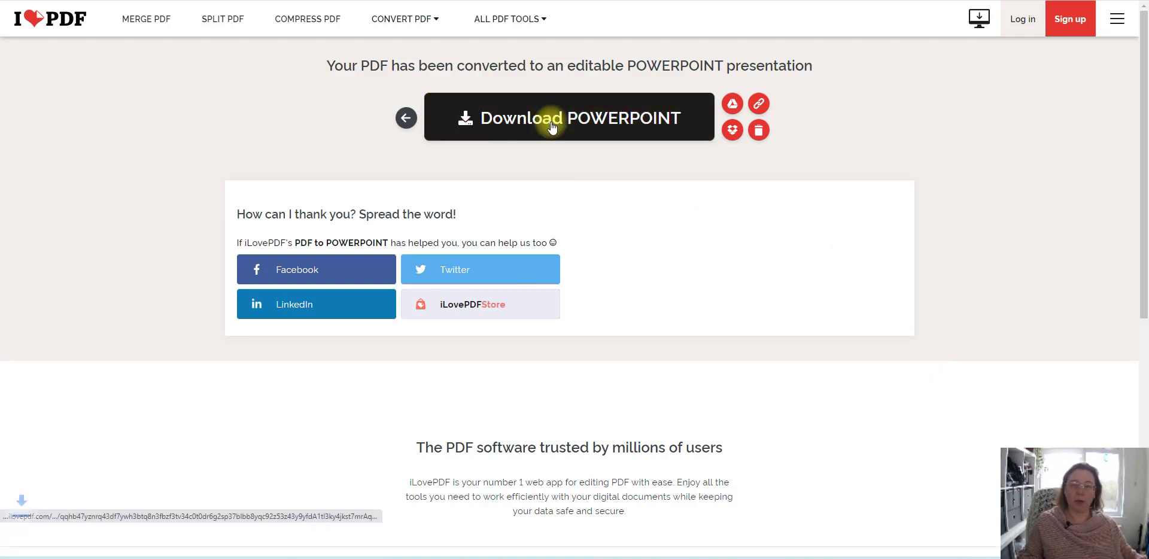
Open the downloaded journal presentation and browse its three slides.
{"action": "left_click", "coordinate": [60, 540]}
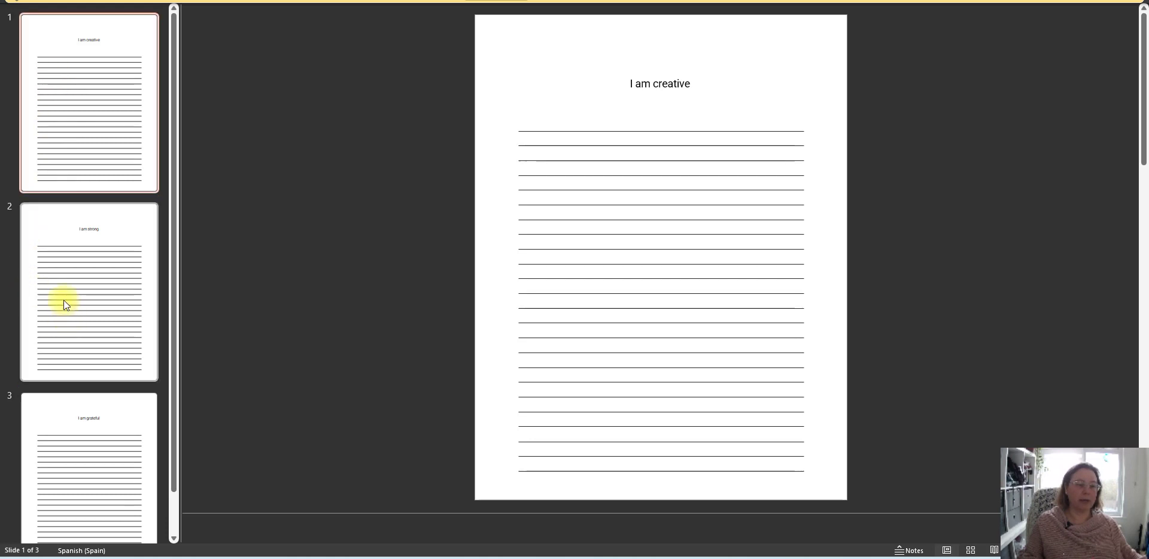
{"action": "left_click", "coordinate": [49, 310]}
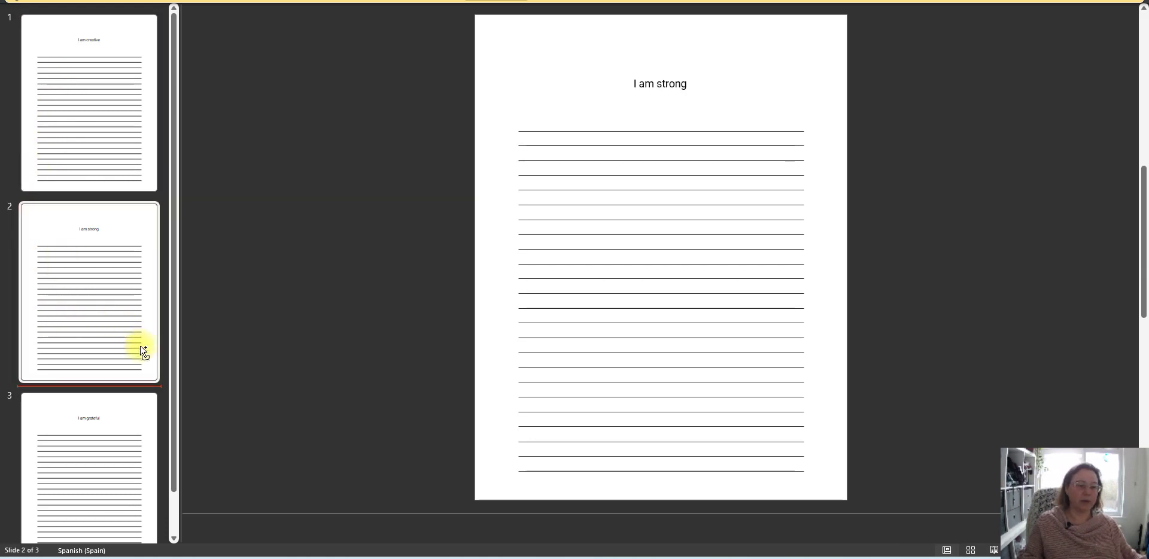
{"action": "left_click", "coordinate": [92, 457]}
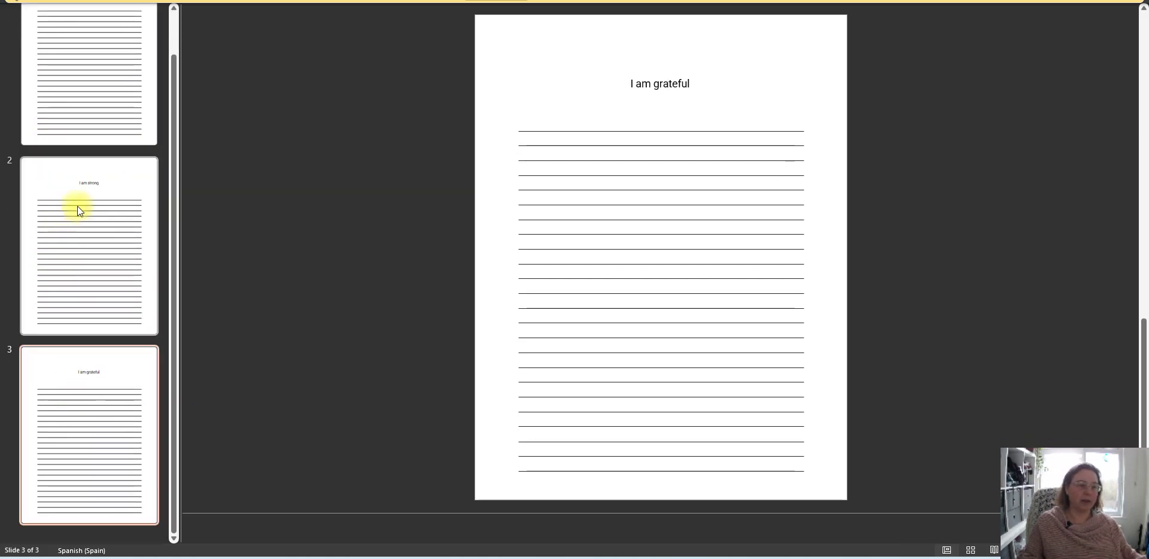
{"action": "left_click", "coordinate": [65, 186]}
{"action": "left_click", "coordinate": [540, 131]}
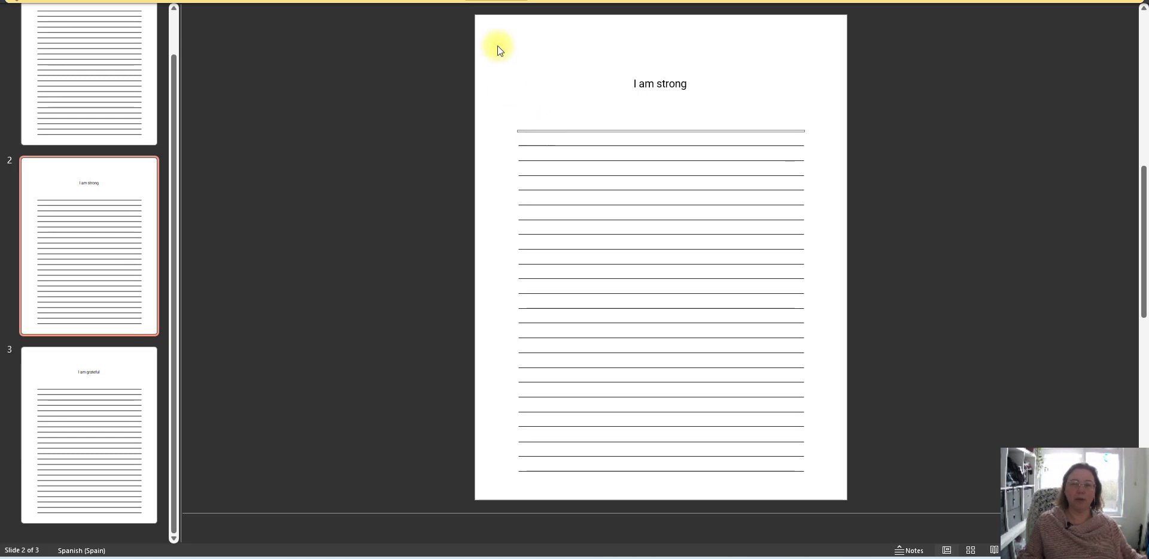
{"action": "left_click", "coordinate": [502, 5]}
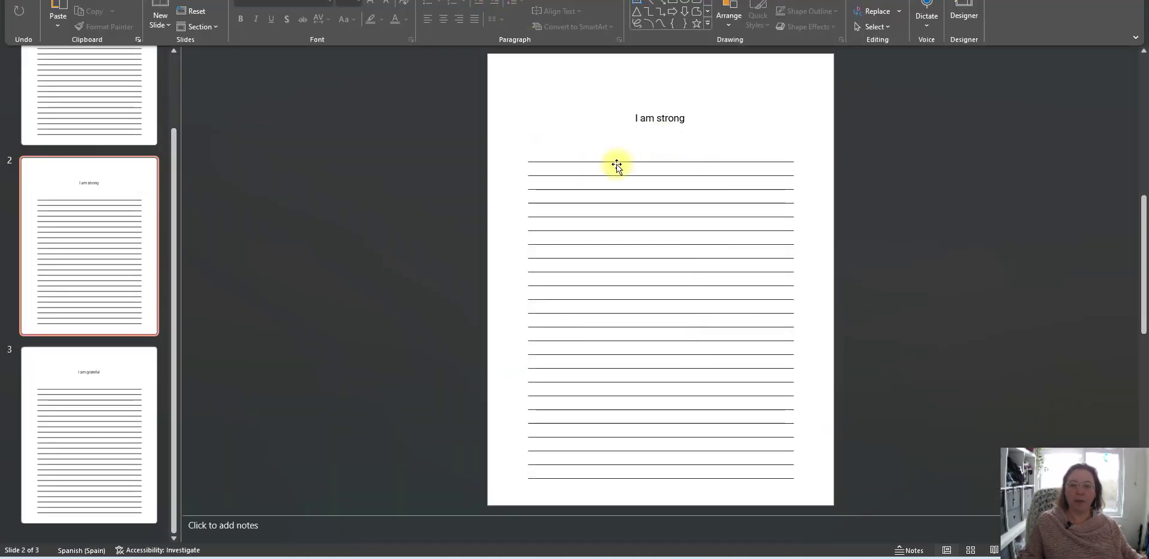
Test deleting and moving a ruled line, undo it, and move 'I am creative' to slide 2.
{"action": "left_click", "coordinate": [614, 162]}
{"action": "key", "text": "Delete"}
{"action": "left_click_drag", "start_coordinate": [607, 176], "coordinate": [598, 146]}
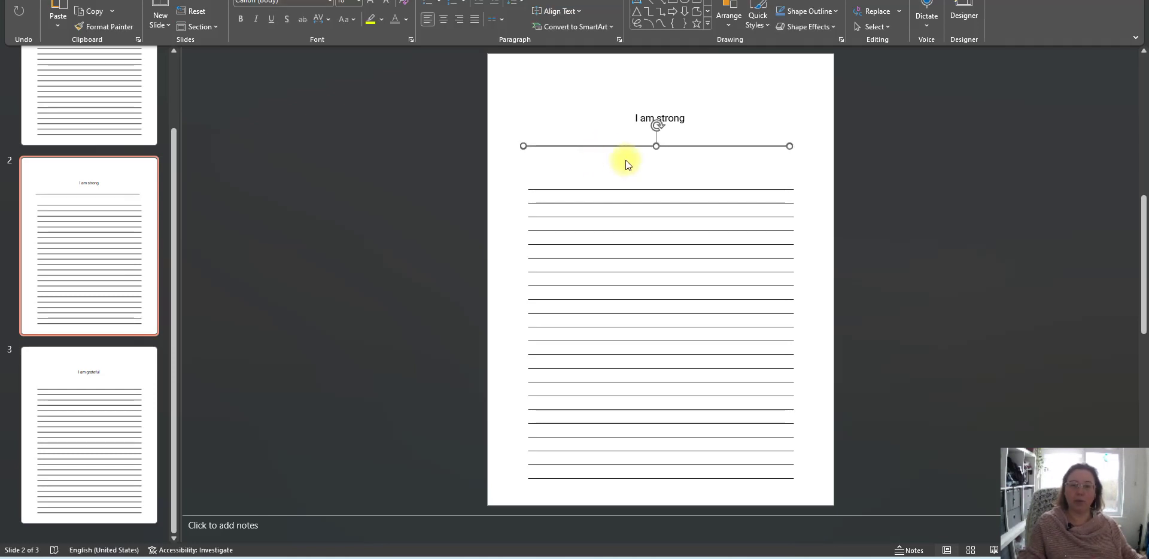
{"action": "key", "text": "ctrl+z"}
{"action": "key", "text": "ctrl+z"}
{"action": "left_click_drag", "start_coordinate": [85, 102], "coordinate": [84, 263]}
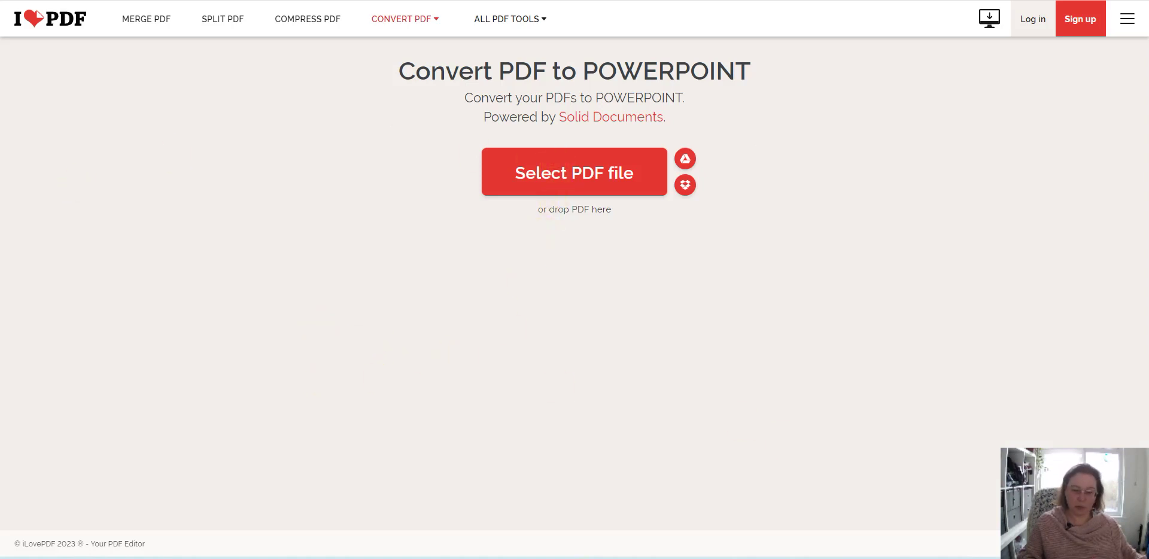
Try uploading the downloaded PowerPoint file to the converter, which gives an upload error.
{"action": "key", "text": "alt+Tab"}
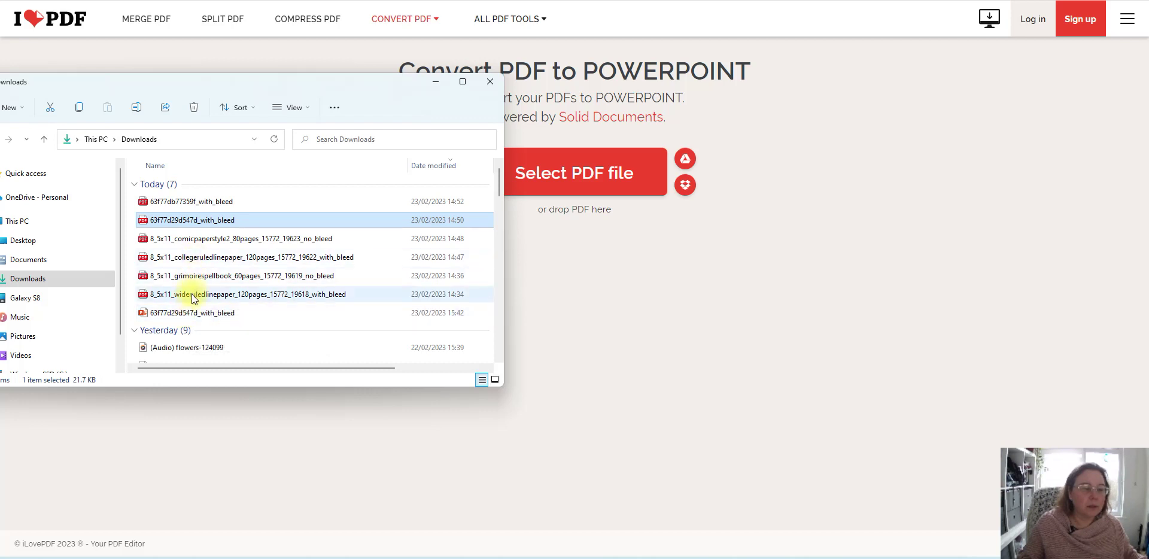
{"action": "left_click", "coordinate": [186, 314]}
{"action": "left_click_drag", "start_coordinate": [186, 312], "coordinate": [579, 188]}
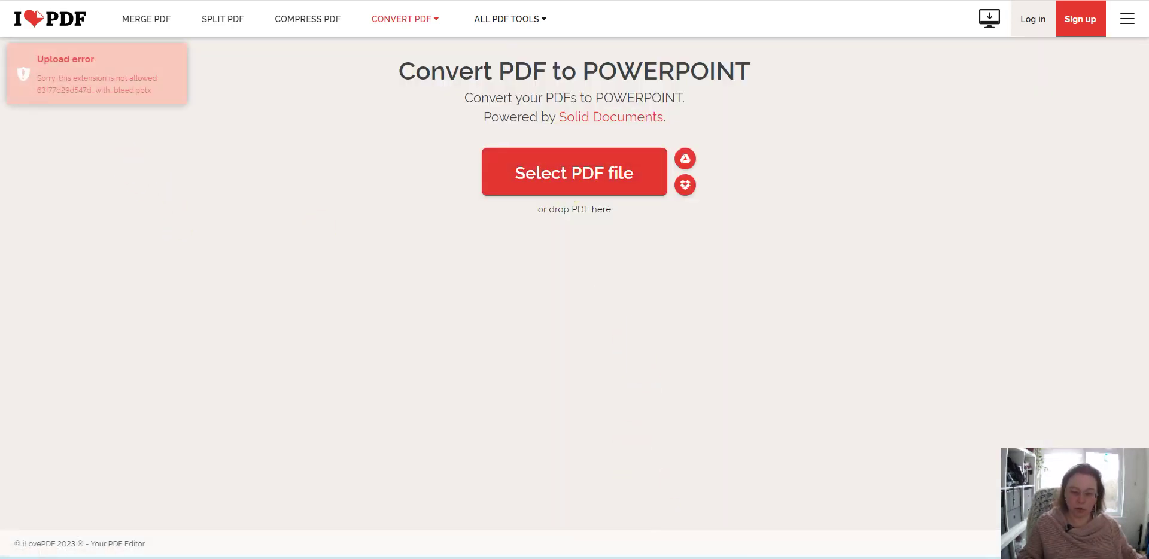
Convert the December planner PDF to PowerPoint, download it and open it.
{"action": "key", "text": "alt+Tab"}
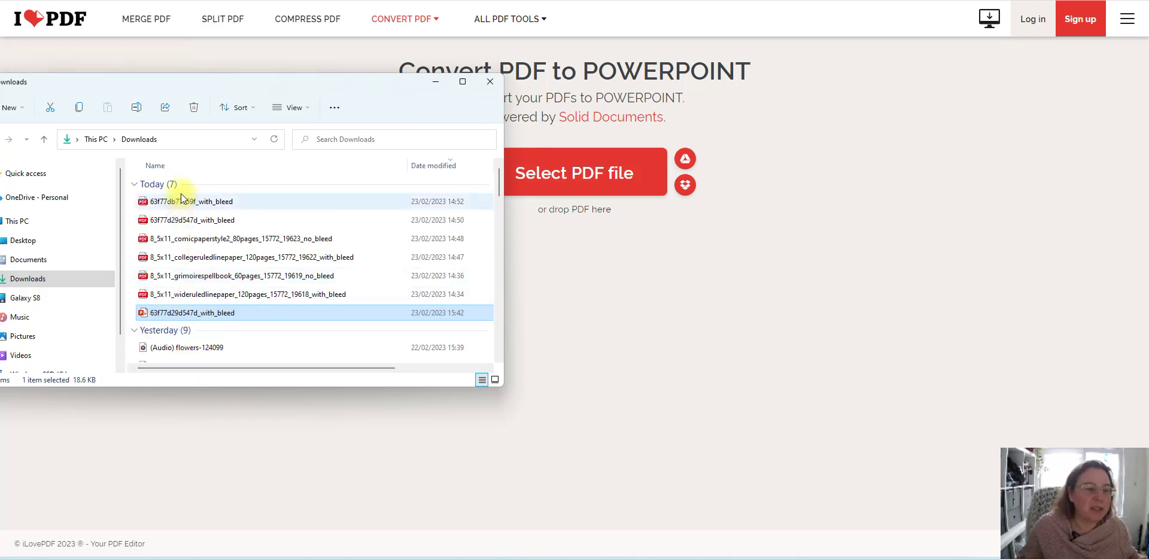
{"action": "left_click_drag", "start_coordinate": [178, 202], "coordinate": [568, 173]}
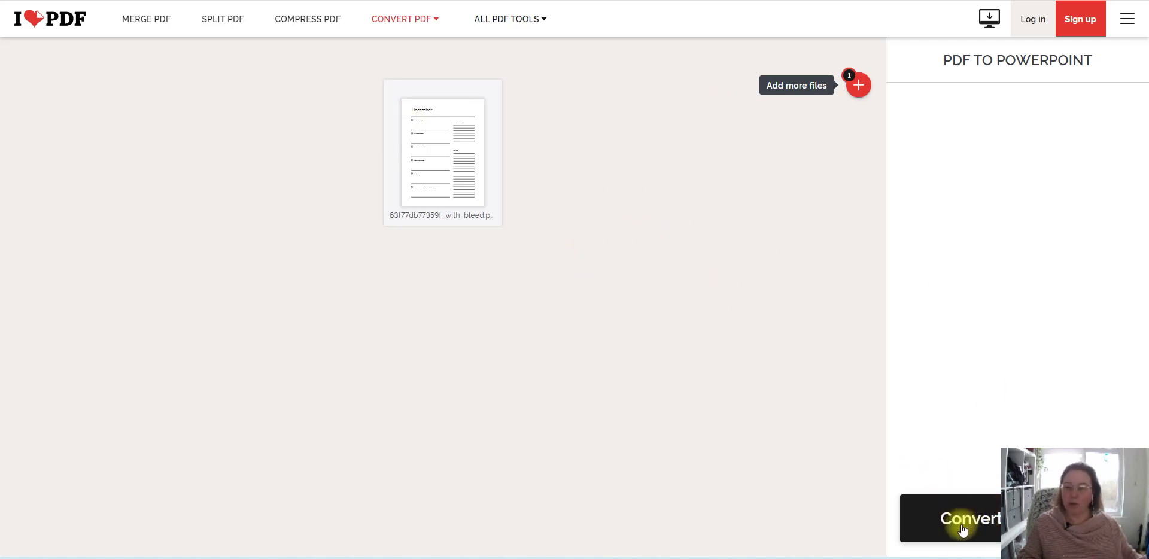
{"action": "left_click", "coordinate": [944, 519]}
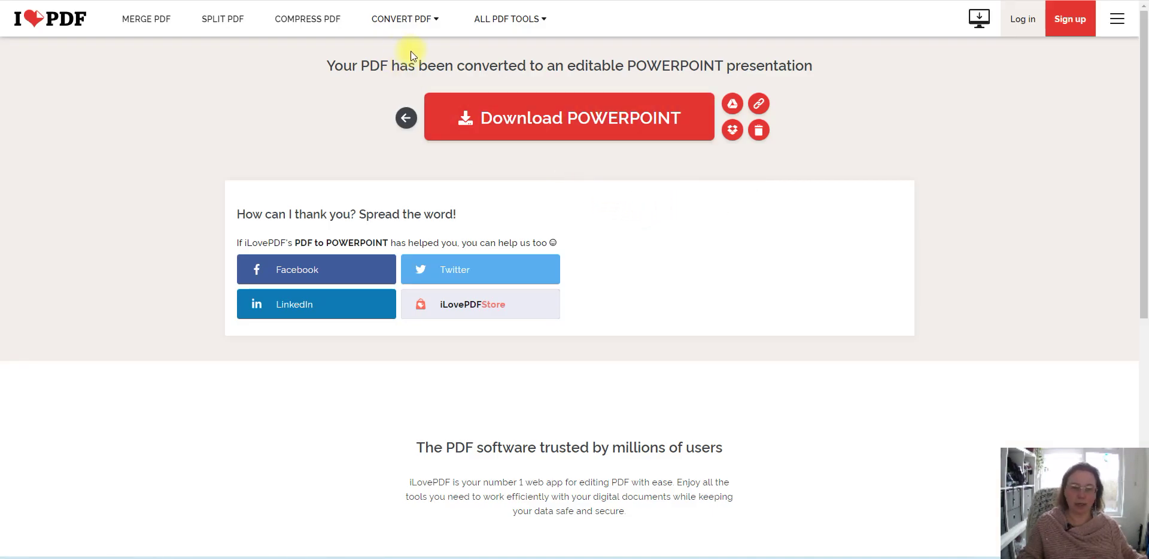
{"action": "left_click", "coordinate": [532, 118]}
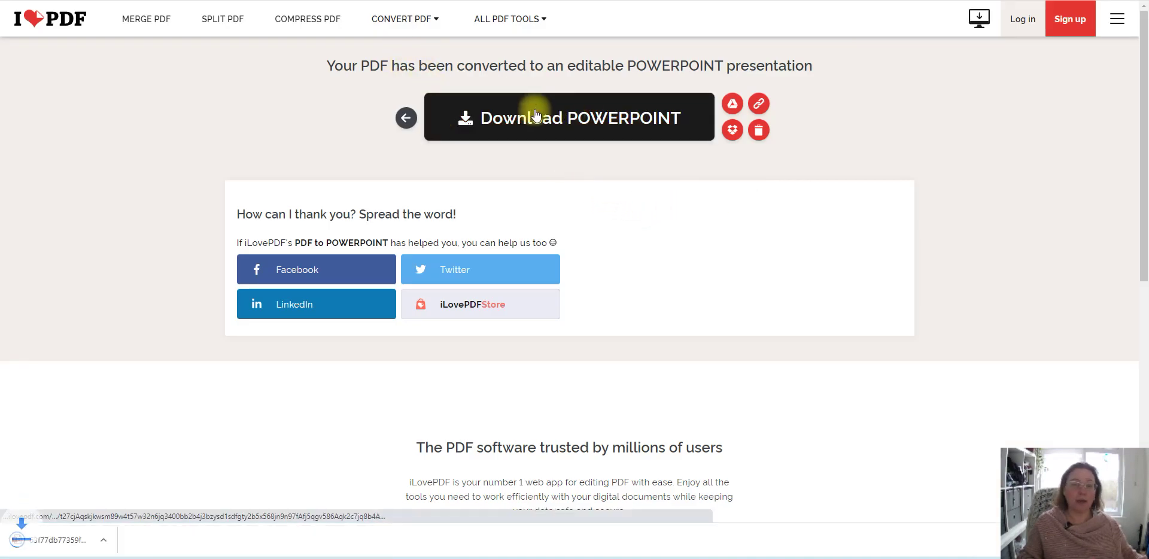
{"action": "left_click", "coordinate": [46, 541]}
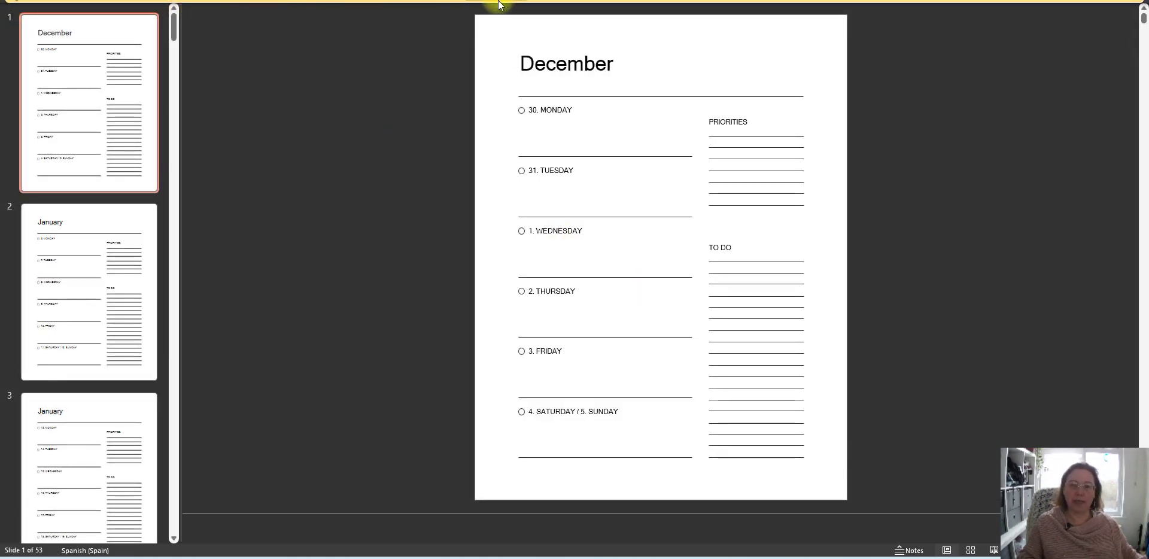
Maximize the planner presentation and drag slide 1's December title to the right.
{"action": "left_click_drag", "start_coordinate": [485, 5], "coordinate": [487, 4]}
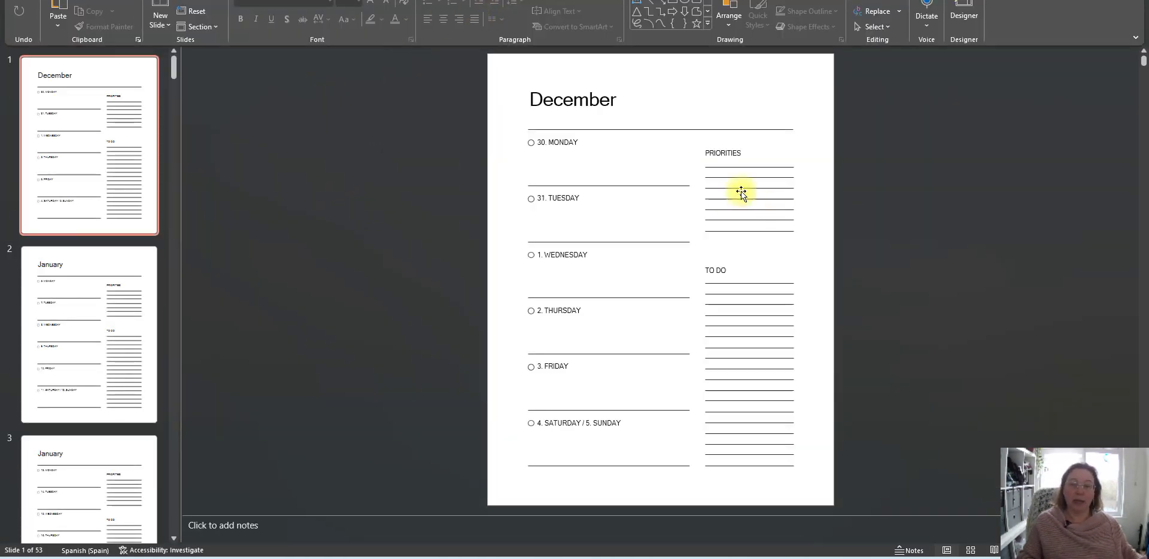
{"action": "left_click", "coordinate": [576, 98]}
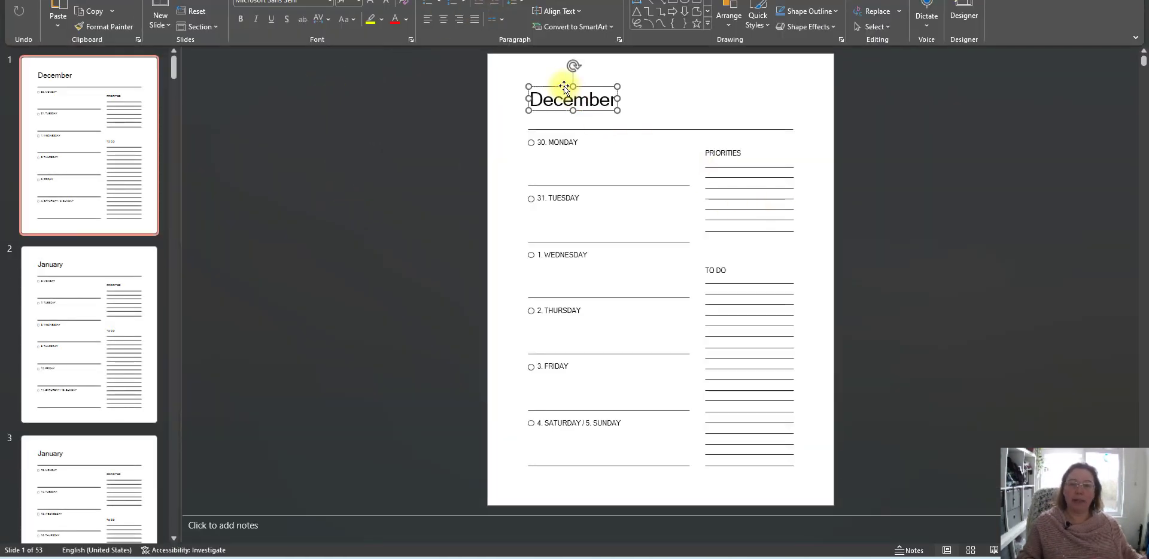
{"action": "left_click_drag", "start_coordinate": [564, 87], "coordinate": [693, 83]}
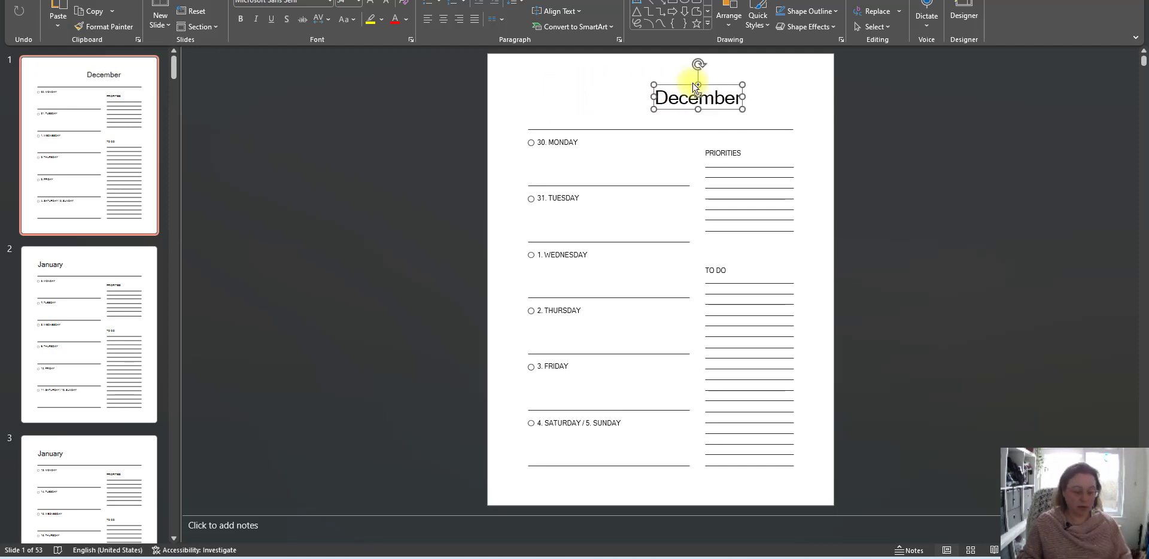
Restore the December title, then paste the journal's 'I am creative' slide after slide 53.
{"action": "key", "text": "ctrl+z"}
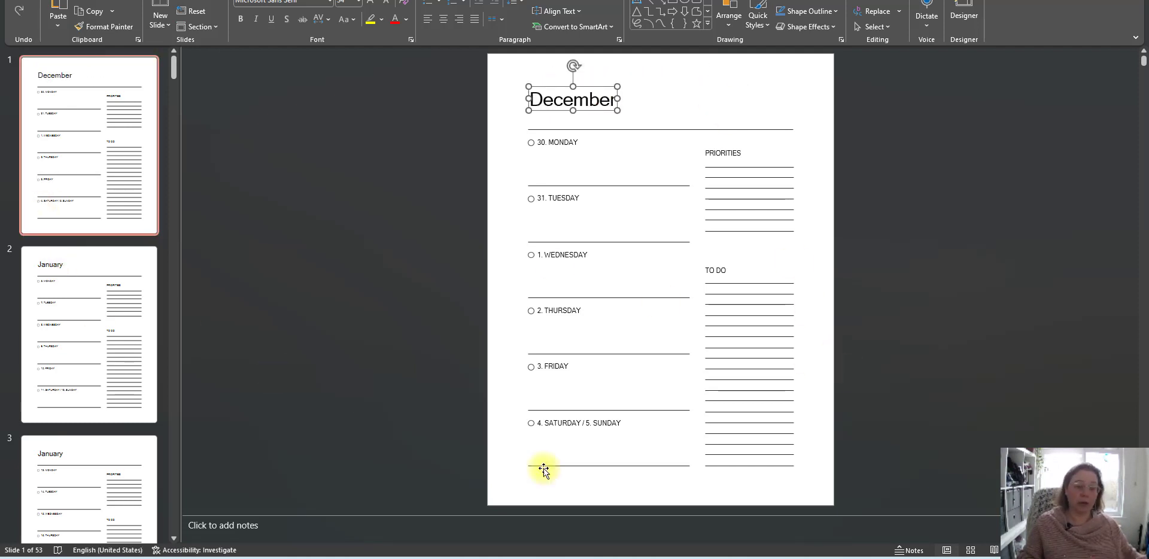
{"action": "left_click", "coordinate": [679, 499]}
{"action": "left_click", "coordinate": [100, 230]}
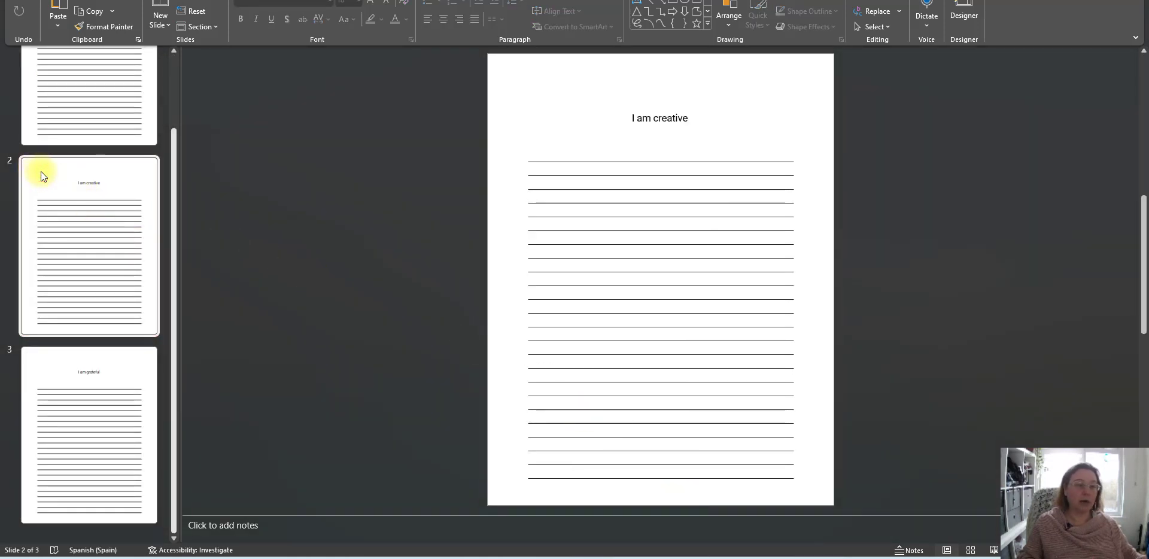
{"action": "right_click", "coordinate": [43, 172]}
{"action": "left_click", "coordinate": [72, 219]}
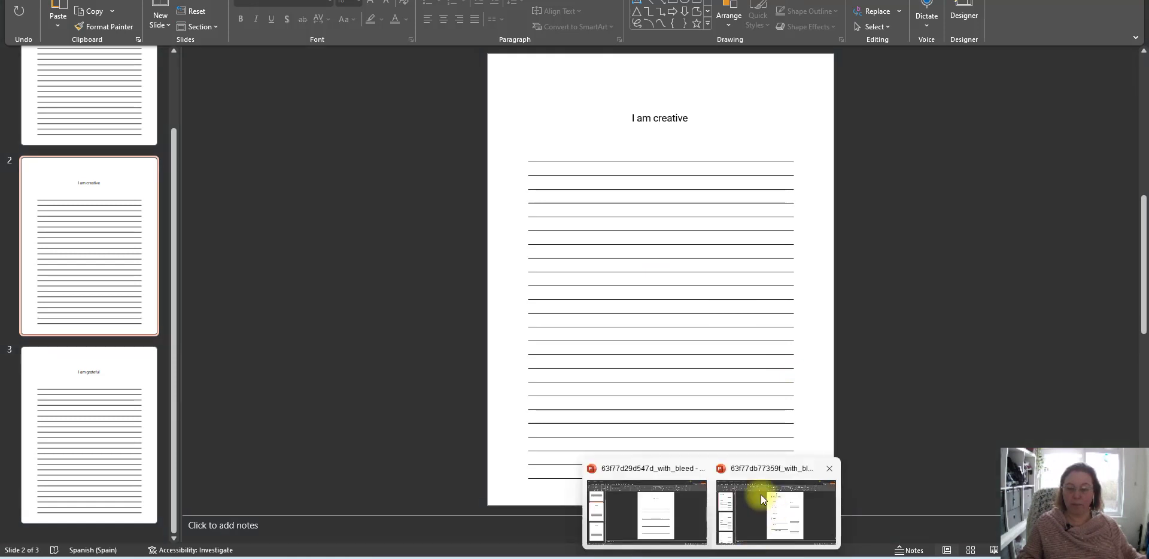
{"action": "left_click", "coordinate": [744, 516]}
{"action": "left_click_drag", "start_coordinate": [173, 67], "coordinate": [172, 550]}
{"action": "left_click", "coordinate": [88, 532]}
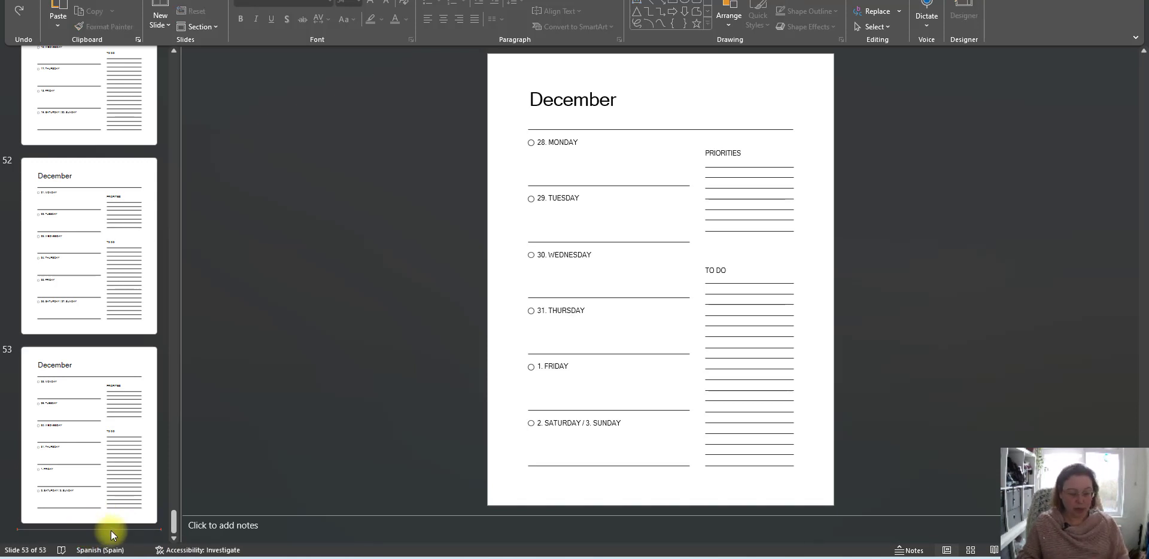
{"action": "key", "text": "ctrl+v"}
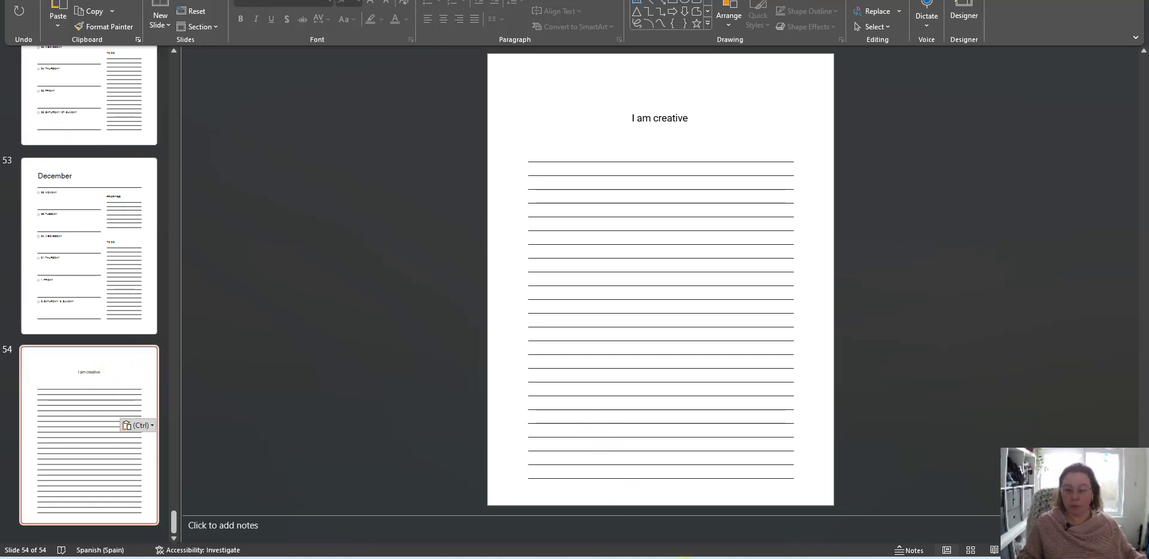
Copy the journal's 'I am grateful' slide and paste it as planner slide 54.
{"action": "left_click", "coordinate": [654, 471]}
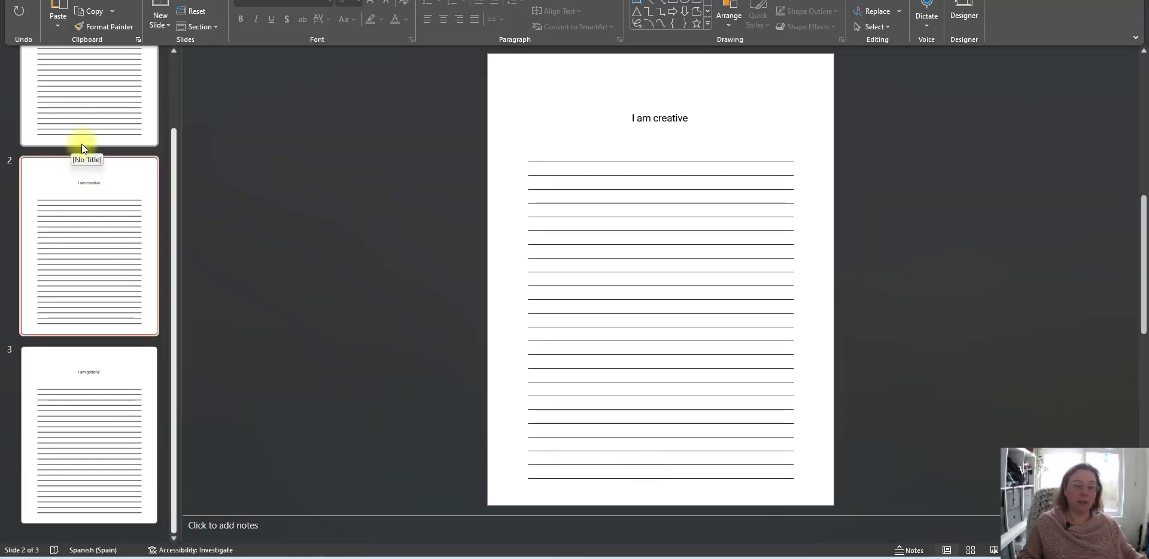
{"action": "left_click", "coordinate": [87, 407]}
{"action": "right_click", "coordinate": [90, 408]}
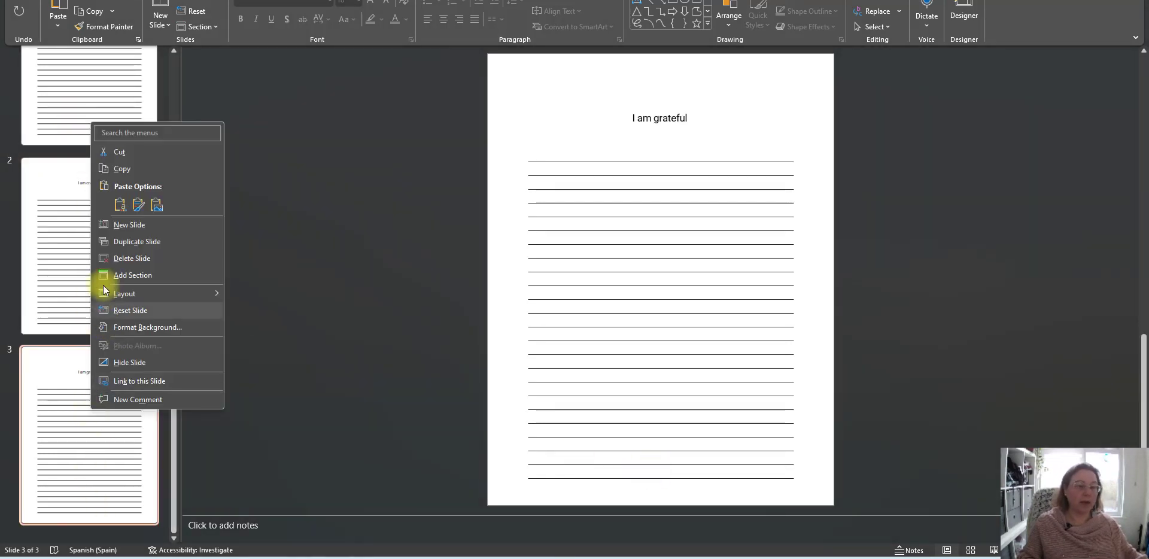
{"action": "left_click", "coordinate": [122, 169]}
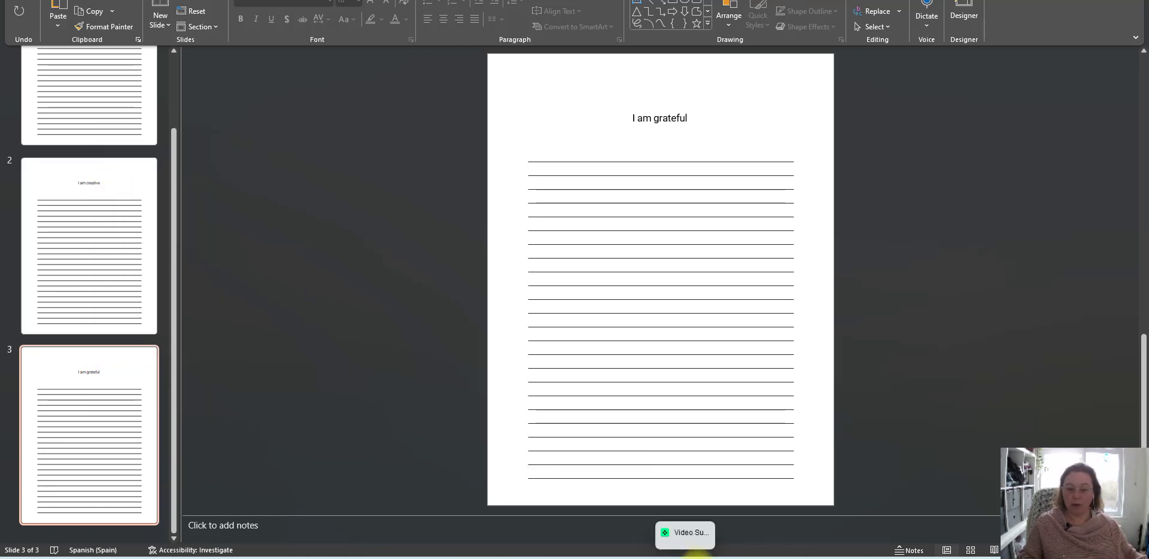
{"action": "left_click", "coordinate": [756, 508]}
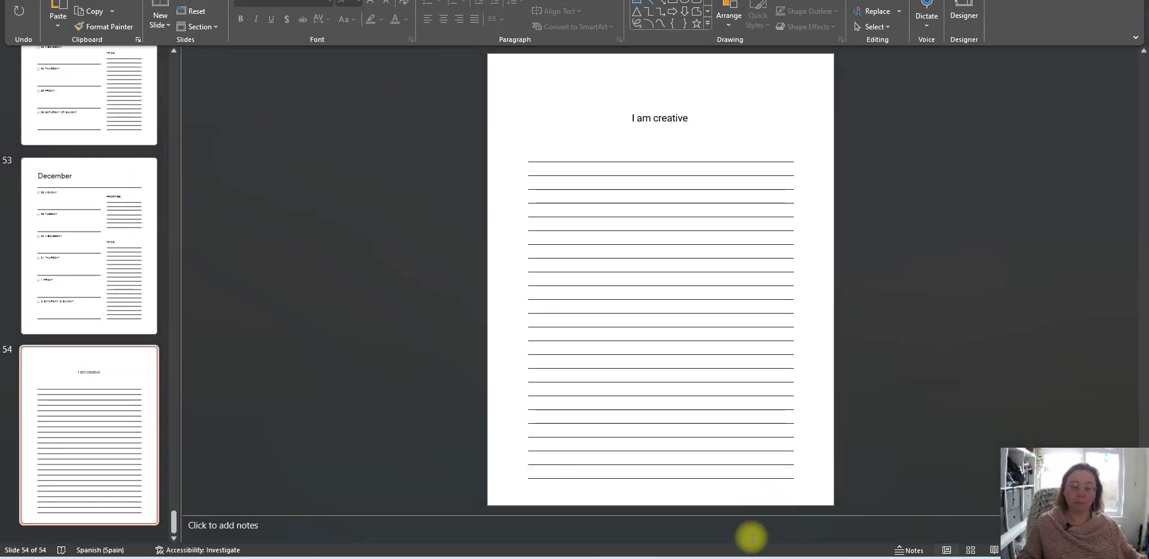
{"action": "left_click", "coordinate": [109, 343]}
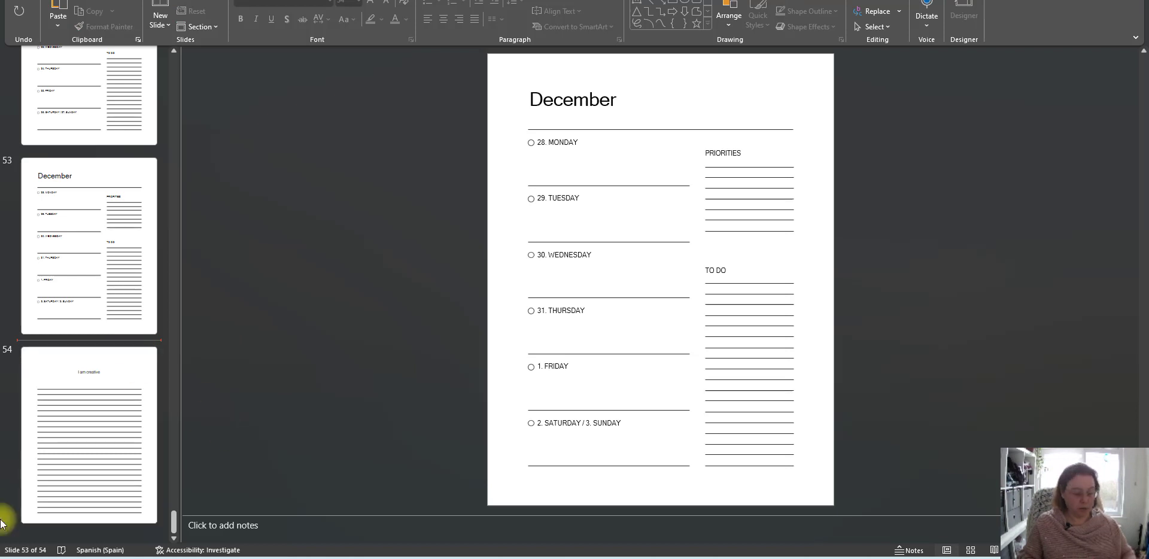
{"action": "key", "text": "ctrl+v"}
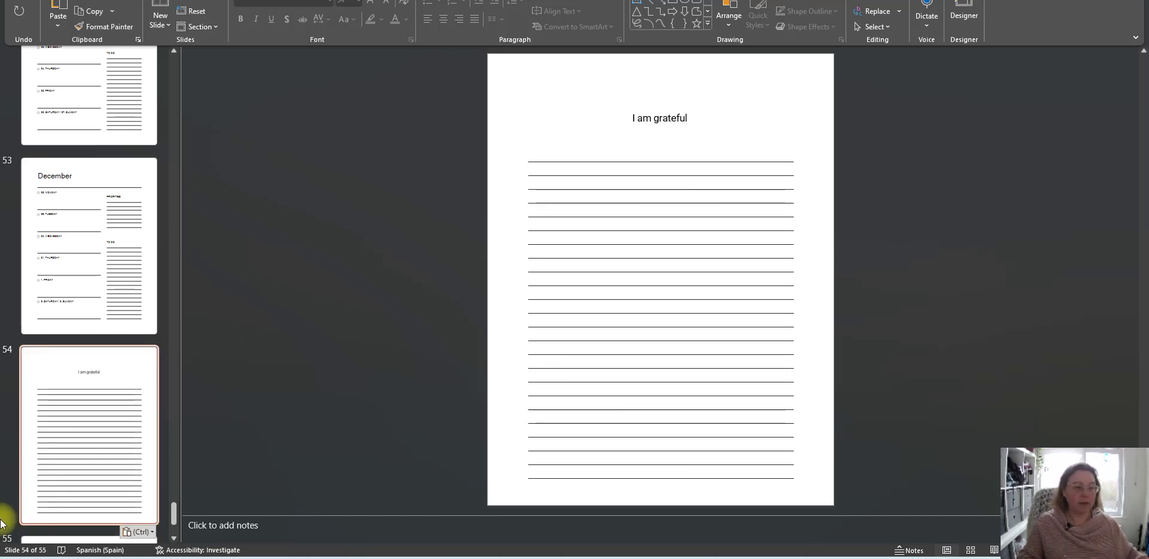
{"action": "scroll", "coordinate": [99, 306], "scroll_direction": "up", "scroll_amount": 2}
{"action": "scroll", "coordinate": [99, 299], "scroll_direction": "up", "scroll_amount": 2}
{"action": "scroll", "coordinate": [108, 359], "scroll_direction": "up", "scroll_amount": 1}
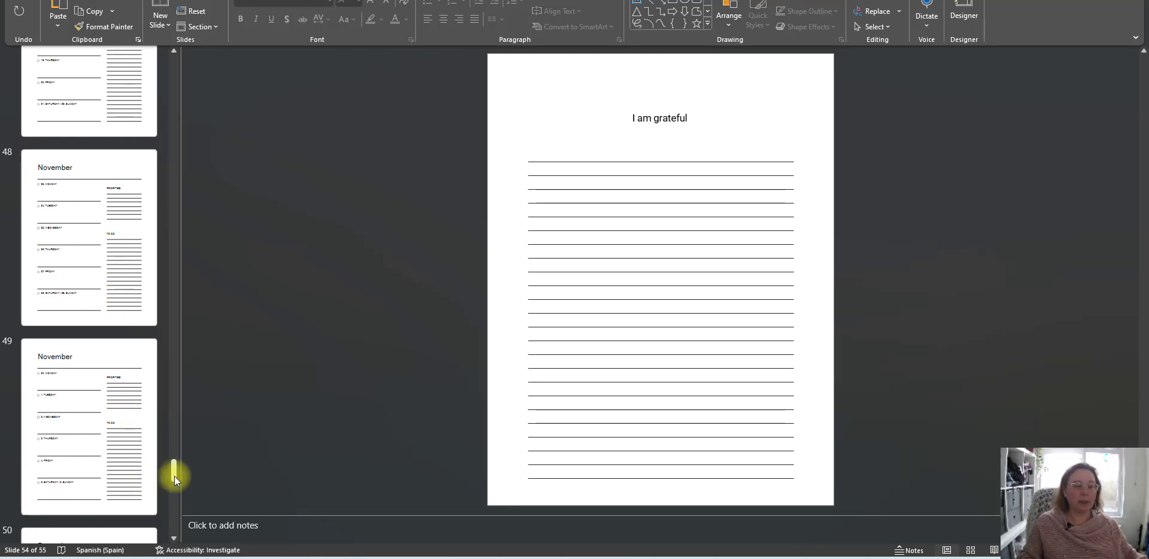
{"action": "mouse_move", "coordinate": [176, 477]}
{"action": "left_mouse_down"}
{"action": "mouse_move", "coordinate": [156, 47]}
{"action": "mouse_move", "coordinate": [164, 541]}
{"action": "left_mouse_up"}
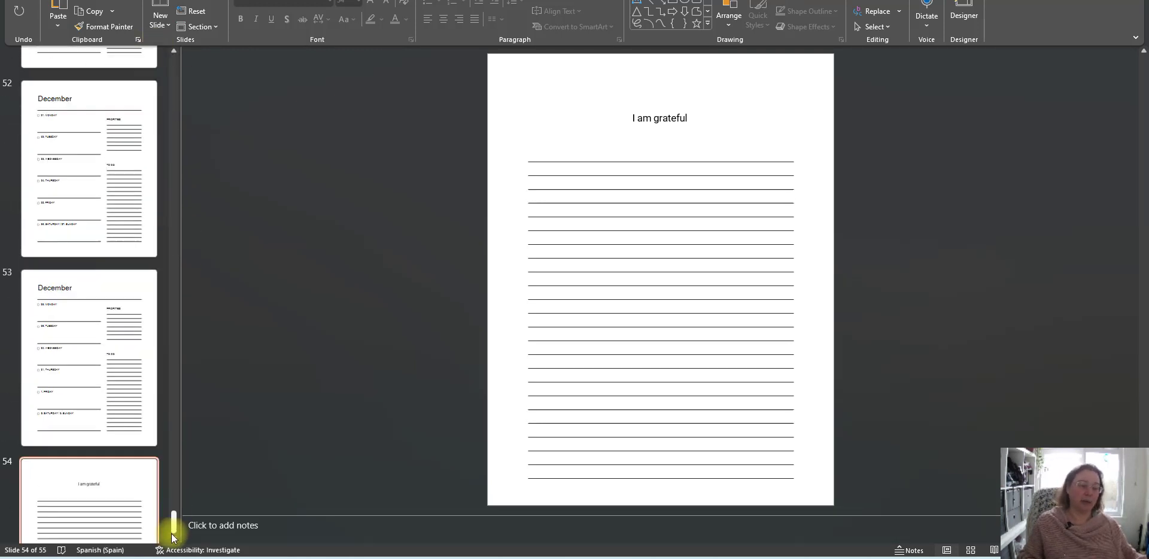
{"action": "scroll", "coordinate": [113, 180], "scroll_direction": "up", "scroll_amount": 2}
{"action": "scroll", "coordinate": [114, 180], "scroll_direction": "up", "scroll_amount": 2}
{"action": "scroll", "coordinate": [98, 204], "scroll_direction": "down", "scroll_amount": 4}
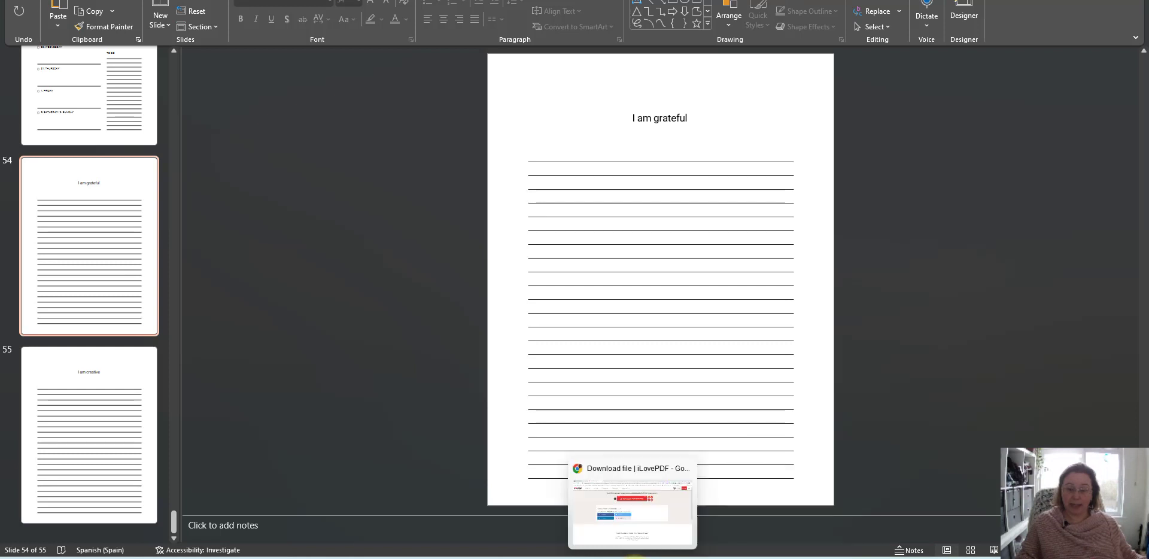
Return to iLovePDF's home page and select the PDF to Word converter.
{"action": "left_click", "coordinate": [634, 555]}
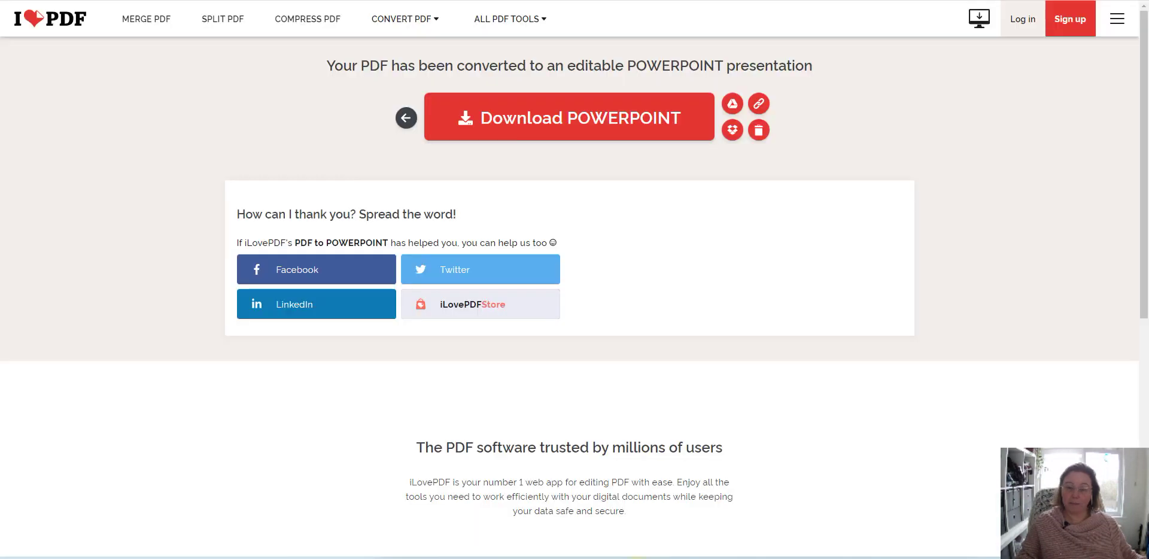
{"action": "left_click", "coordinate": [406, 118]}
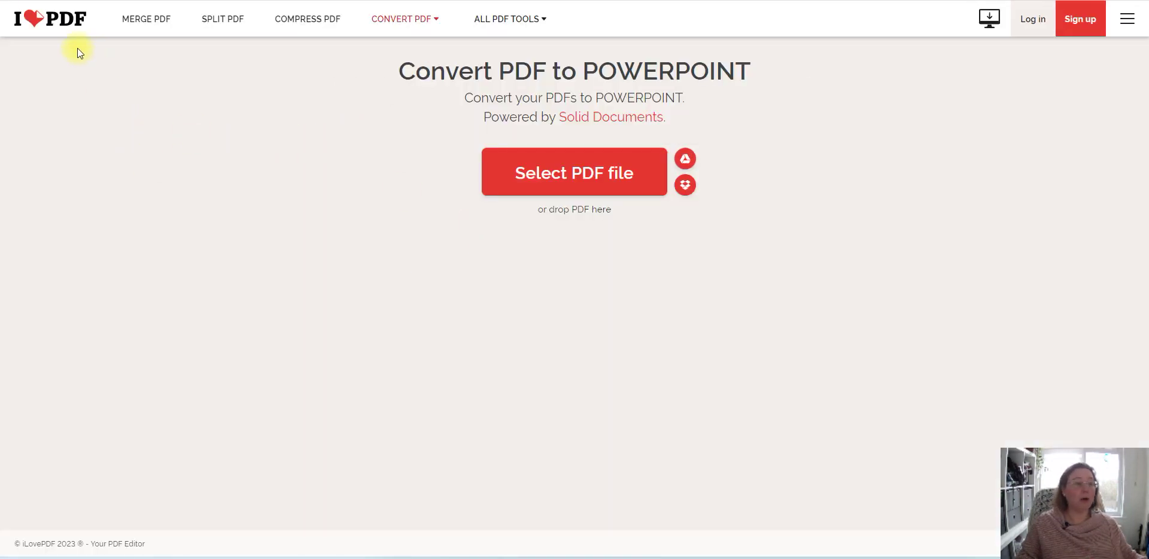
{"action": "left_click", "coordinate": [34, 16]}
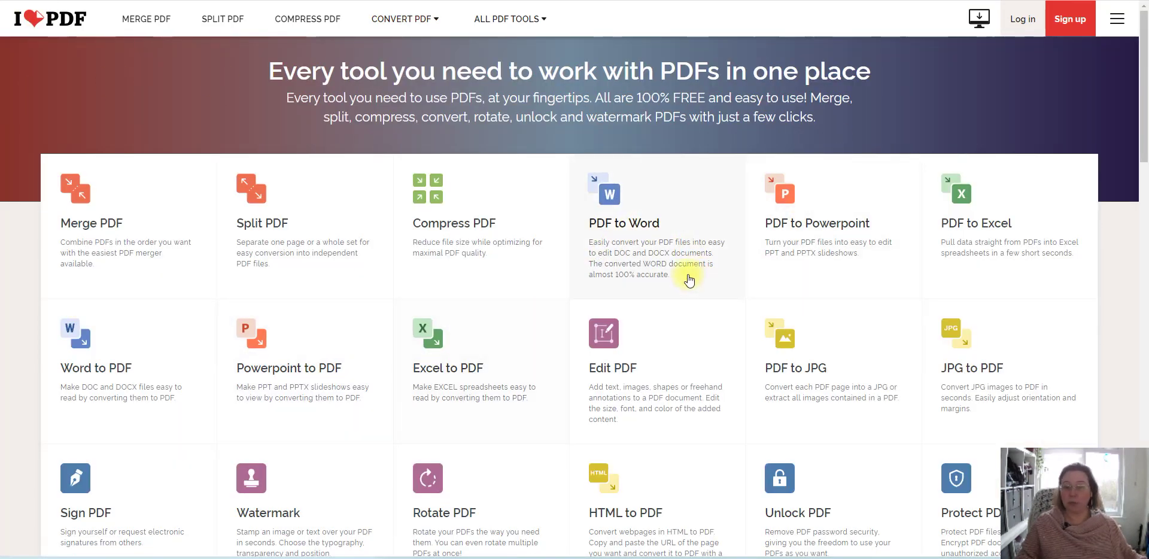
{"action": "left_click", "coordinate": [613, 236]}
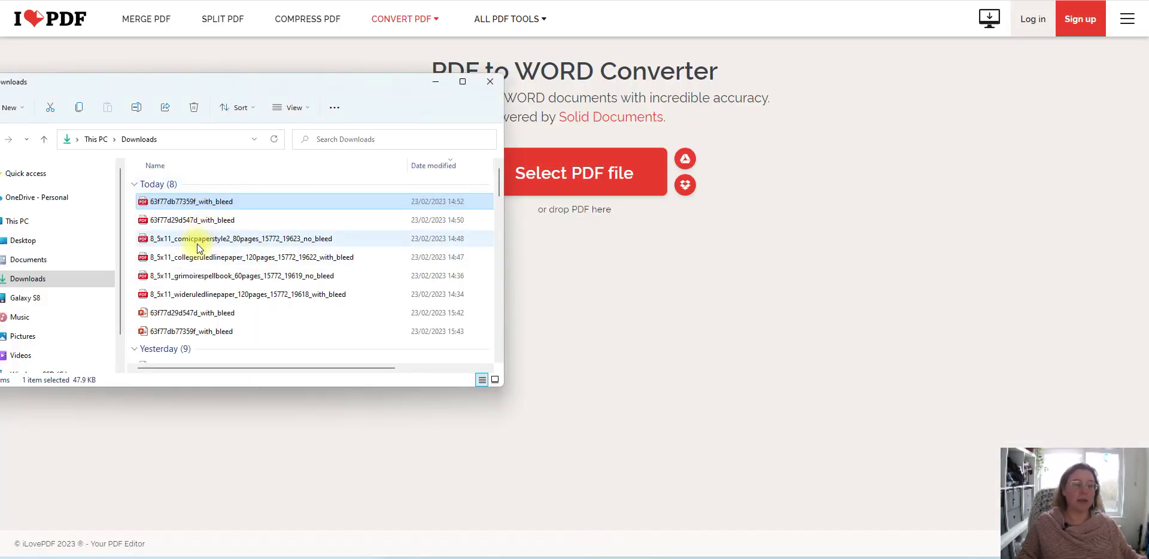
Convert the comic panel PDF to Word, download it and open it with editing enabled.
{"action": "left_click_drag", "start_coordinate": [195, 243], "coordinate": [599, 179]}
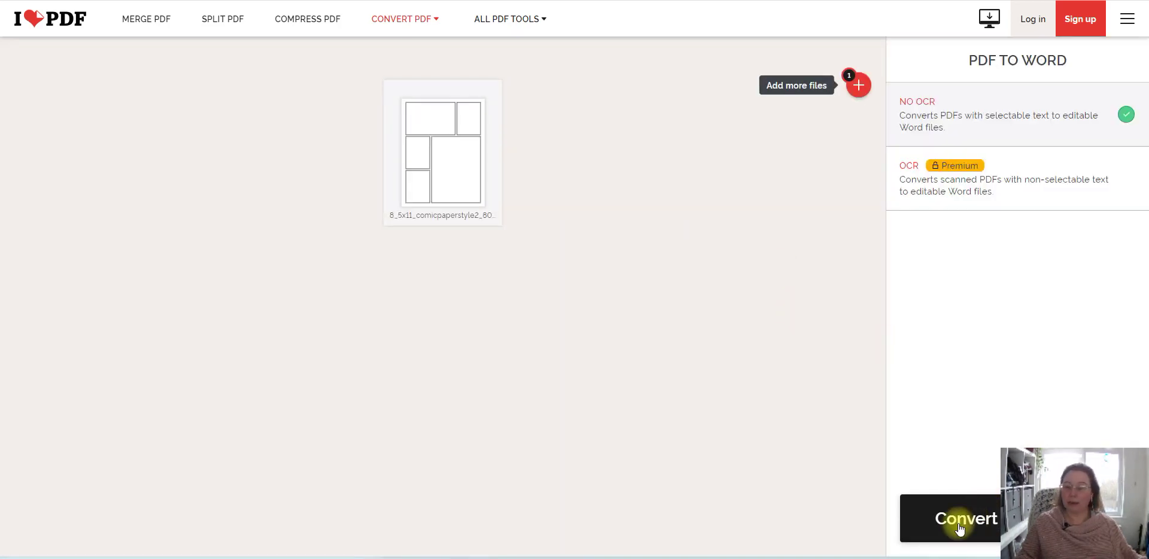
{"action": "left_click", "coordinate": [952, 521]}
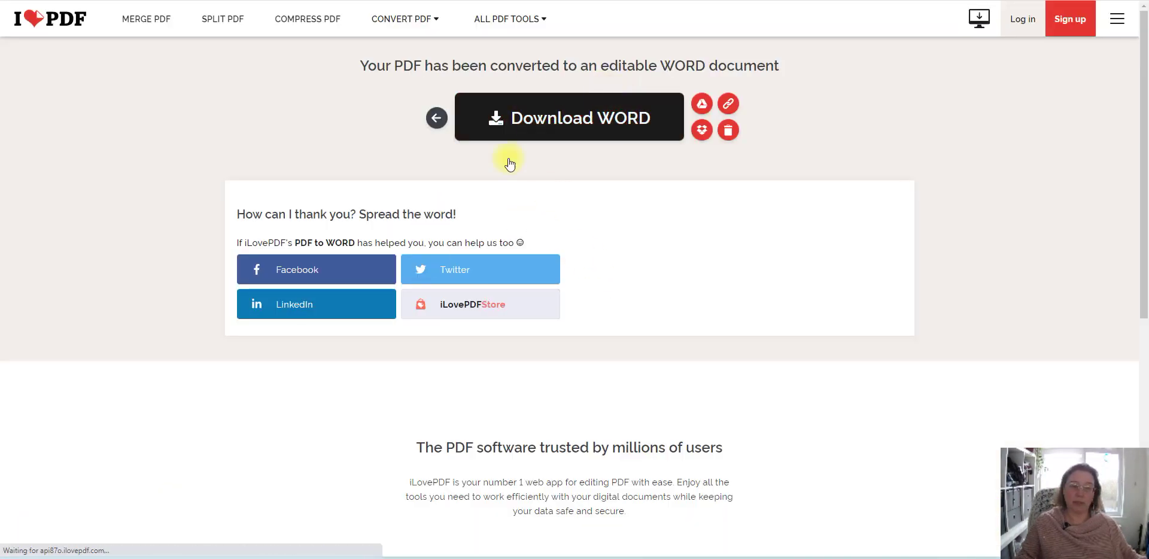
{"action": "left_click", "coordinate": [597, 120]}
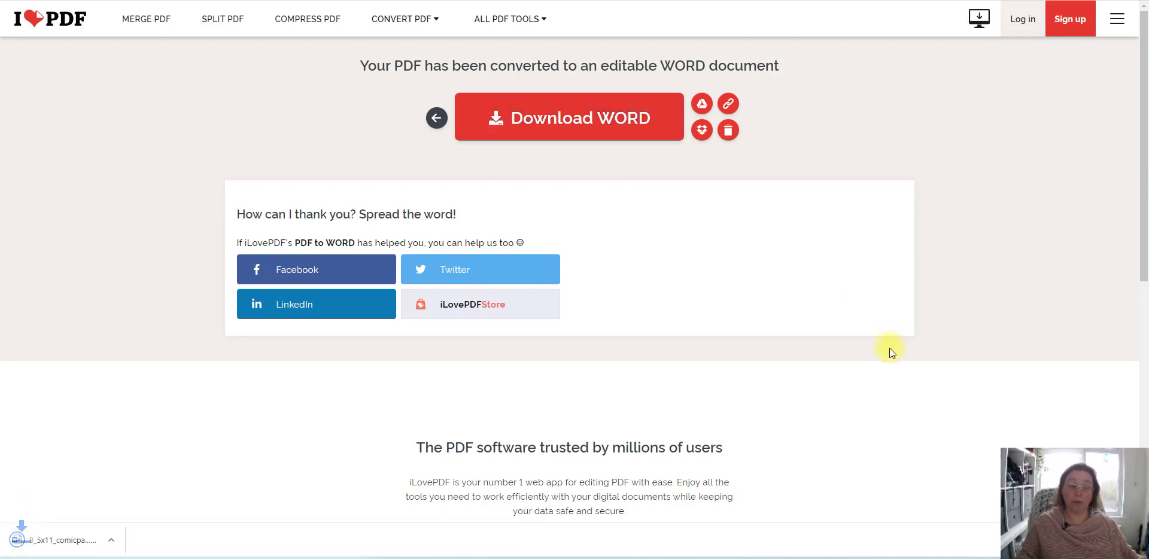
{"action": "left_click", "coordinate": [63, 541]}
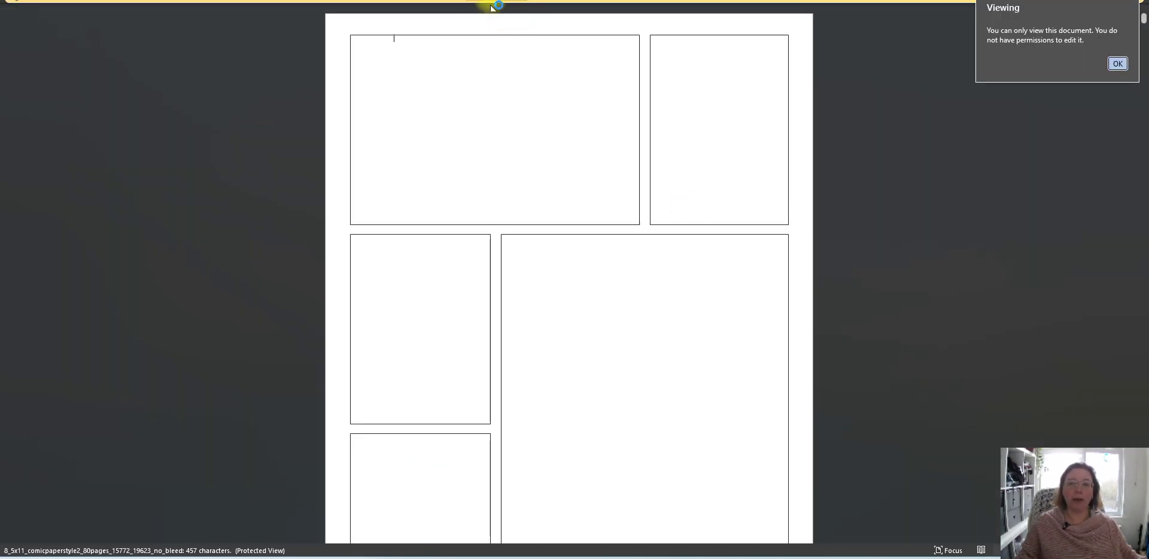
{"action": "left_click", "coordinate": [487, 1]}
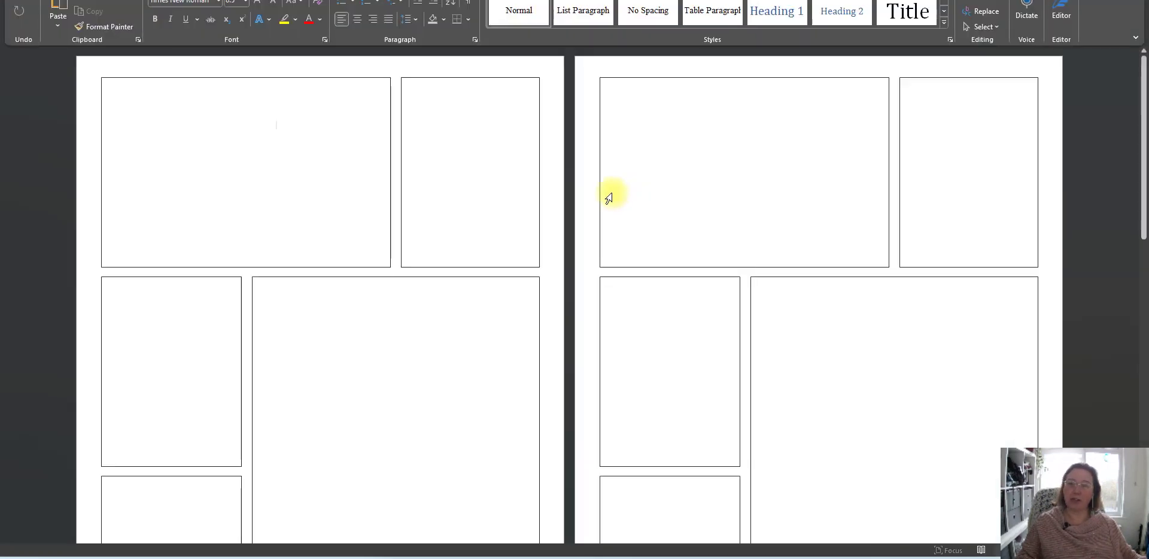
{"action": "scroll", "coordinate": [578, 219], "scroll_direction": "down", "scroll_amount": 3}
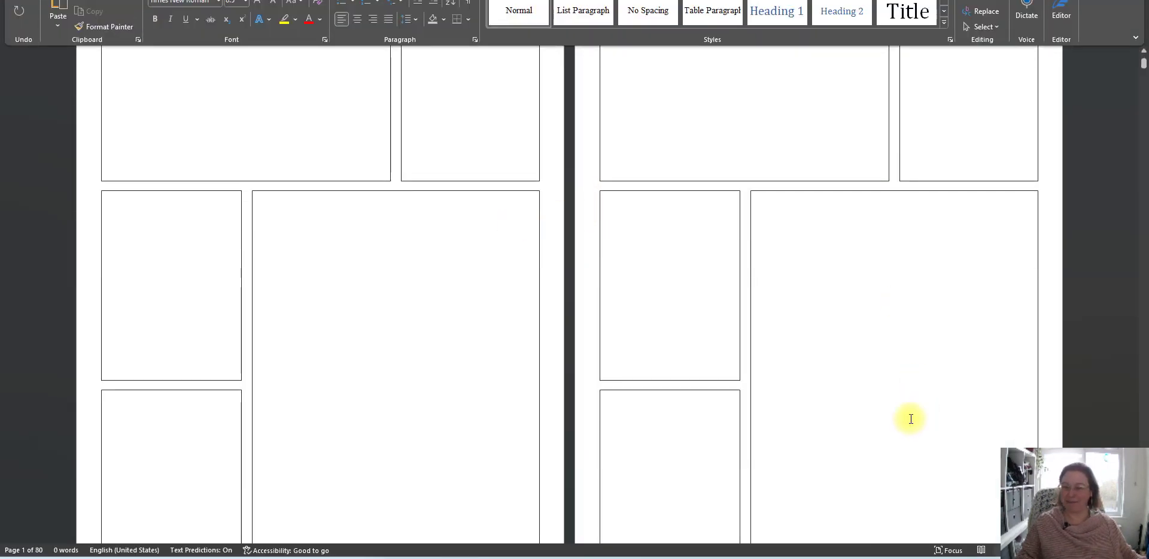